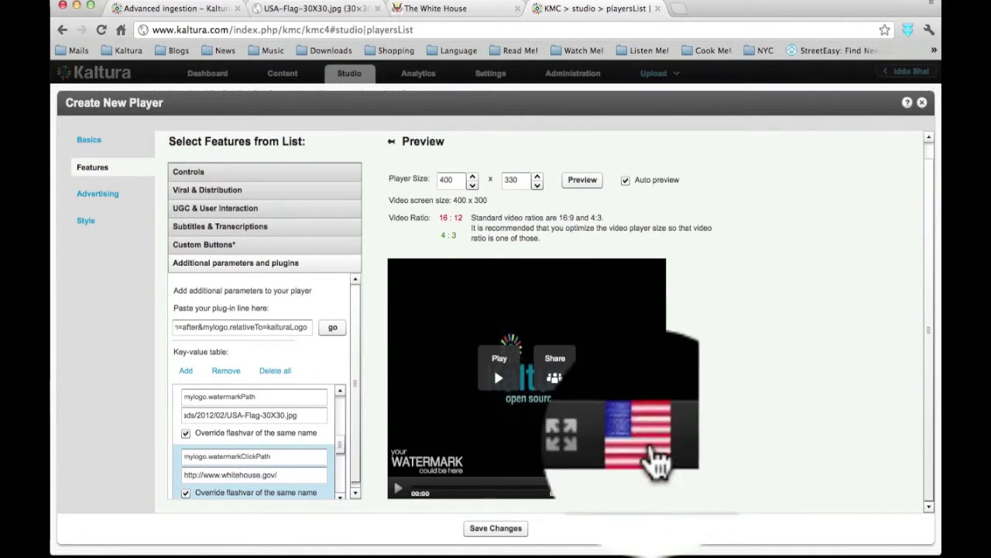
# - Click the US-flag watermark in the Create New Player preview to open whitehouse.gov in a new tab
pyautogui.click(655, 453)
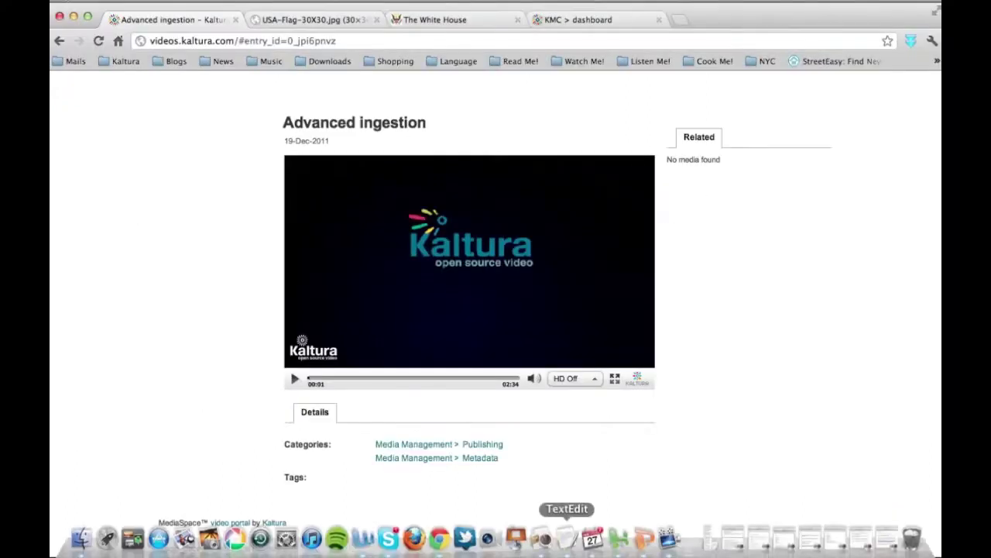
# - Bring the Untitled 2 TextEdit code notes forward and deselect the first code line
pyautogui.click(568, 540)
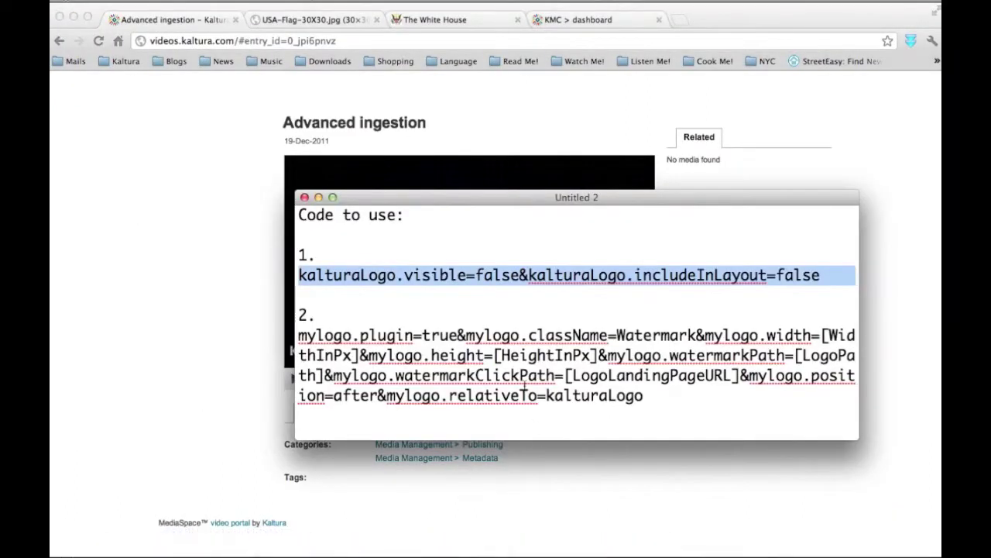
pyautogui.click(528, 395)
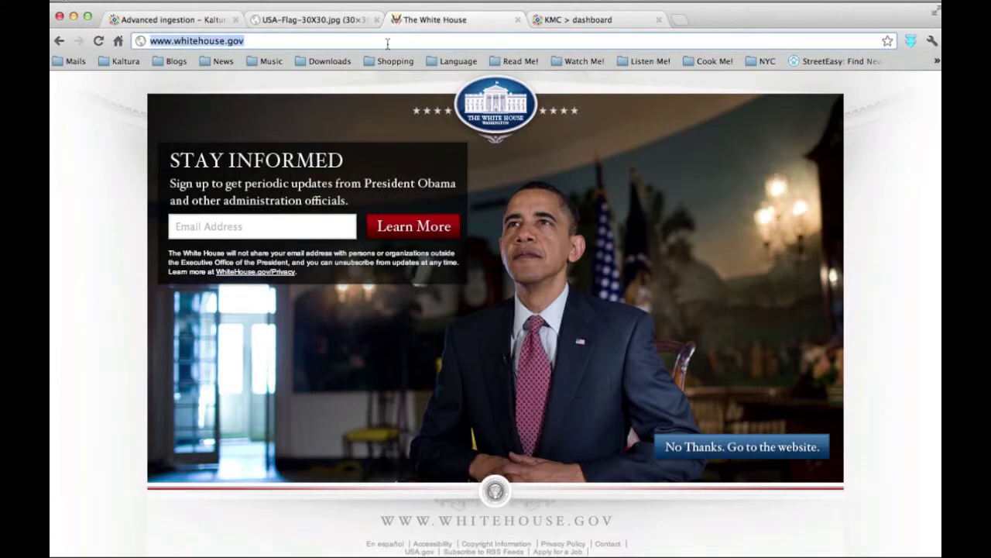
# - From KMC Studio, create a new single-video player named USA
pyautogui.click(572, 19)
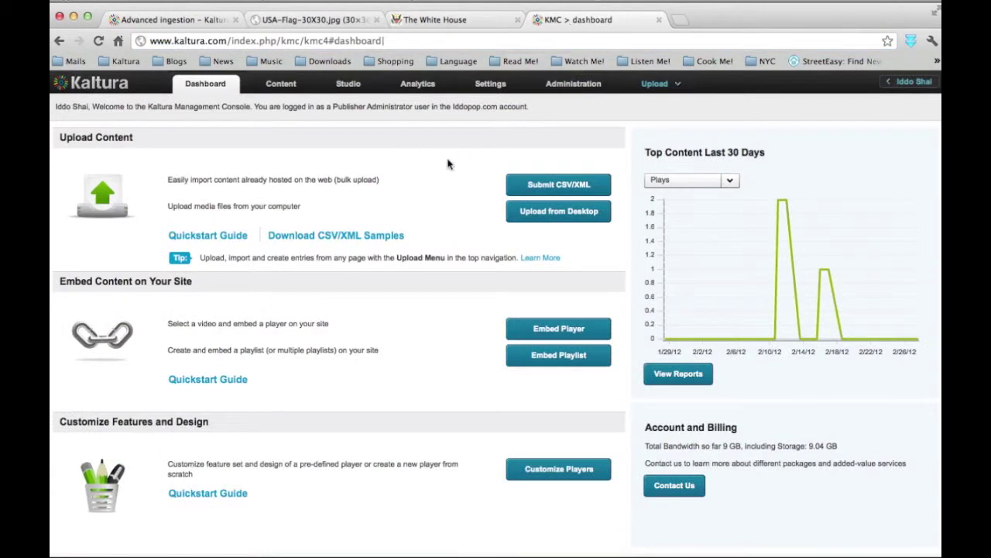
pyautogui.click(348, 85)
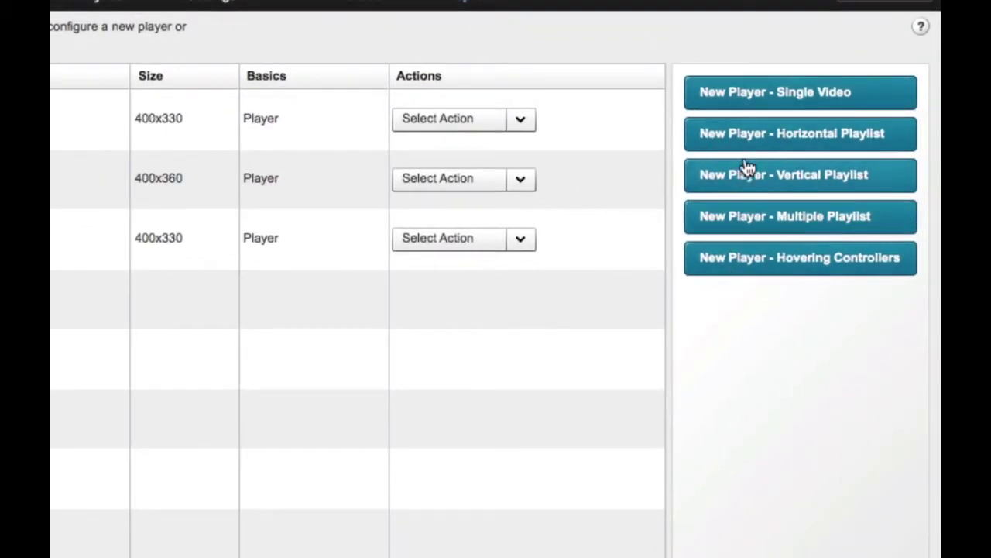
pyautogui.click(755, 106)
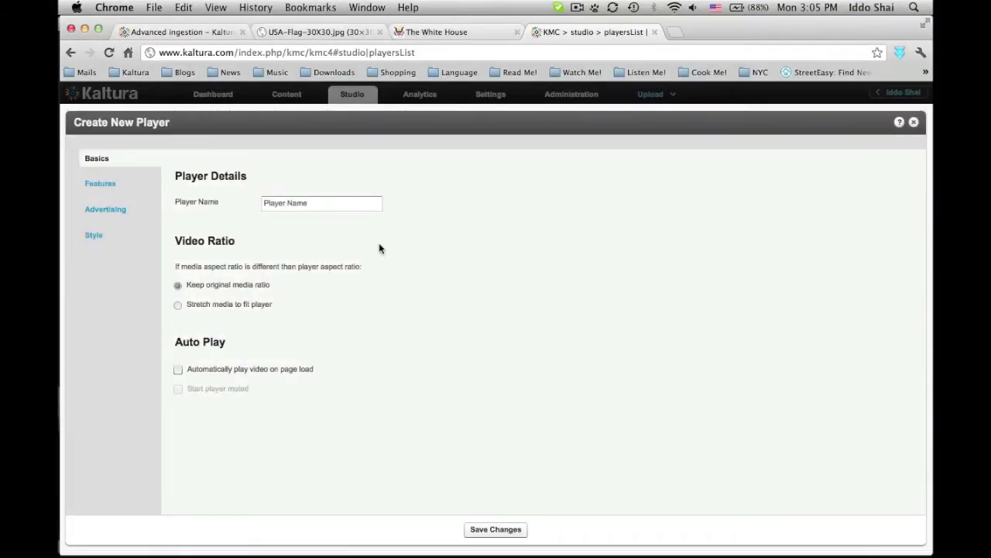
pyautogui.click(293, 204)
pyautogui.write('USA')
# - Paste the TextEdit logo-hiding line into Additional parameters and plugins, setting kalturaLogo.visible and includeInLayout to false
pyautogui.click(111, 189)
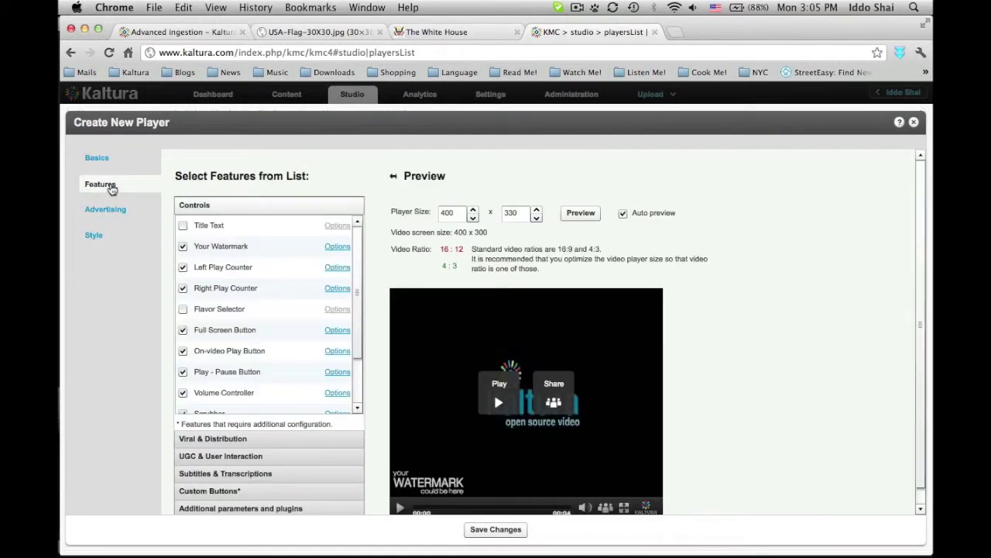
pyautogui.scroll(-3, 279, 271)
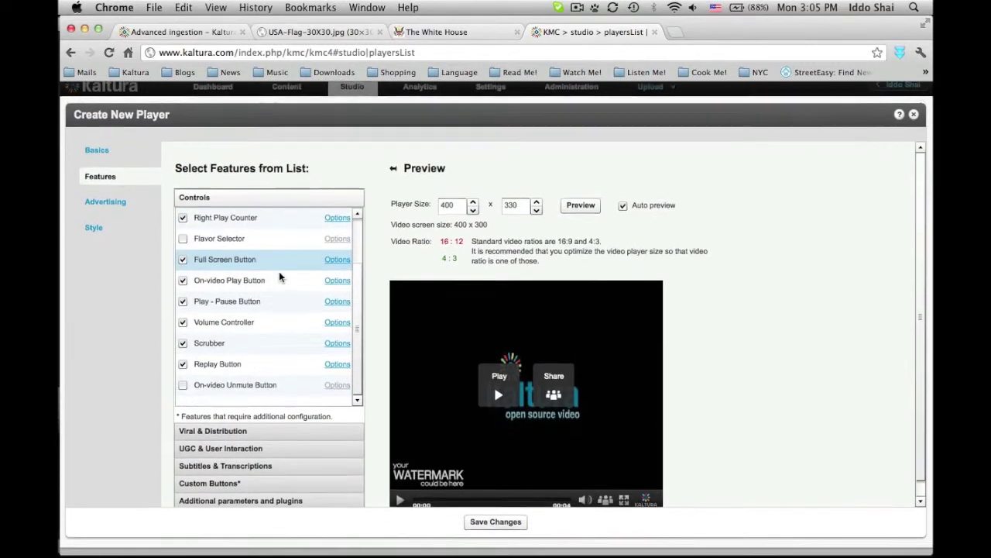
pyautogui.click(264, 507)
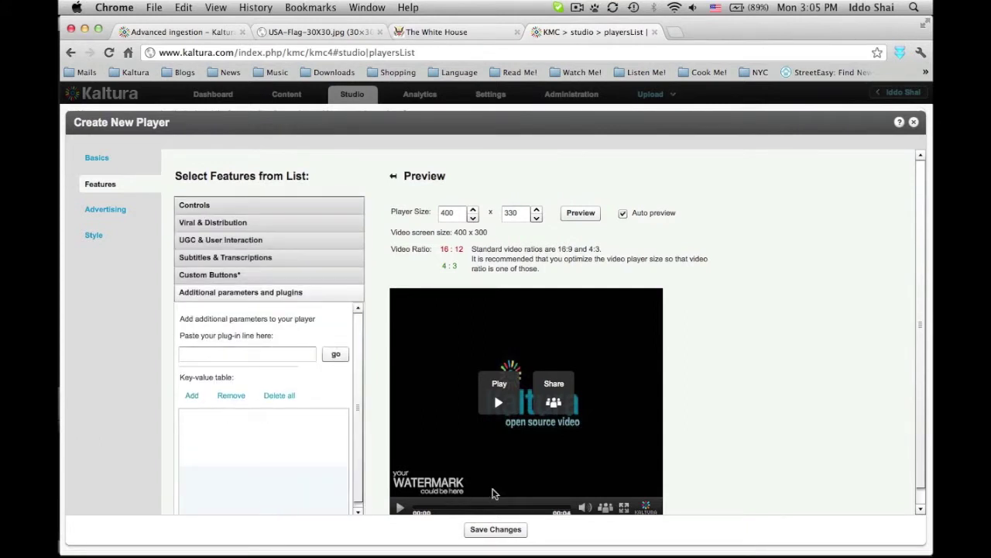
pyautogui.moveTo(549, 553)
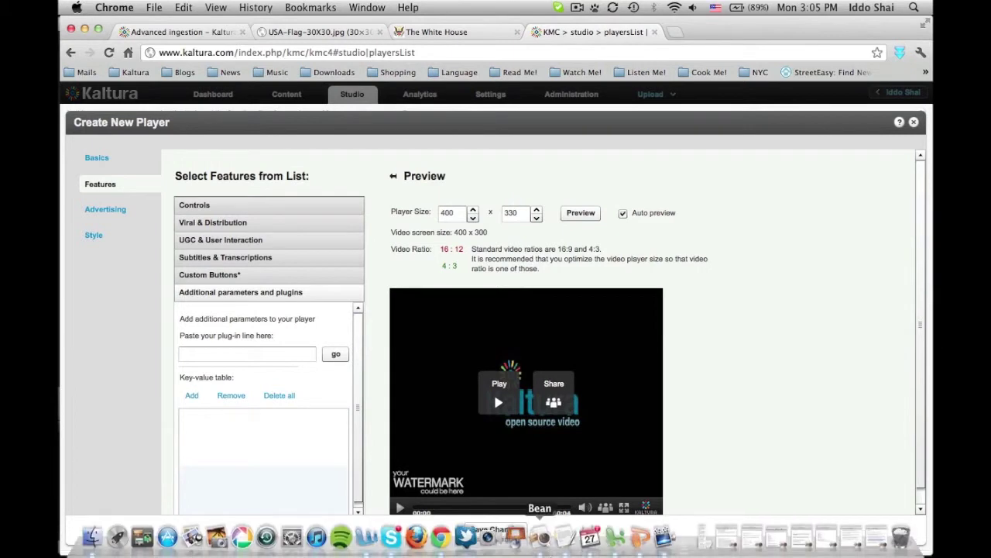
pyautogui.click(564, 540)
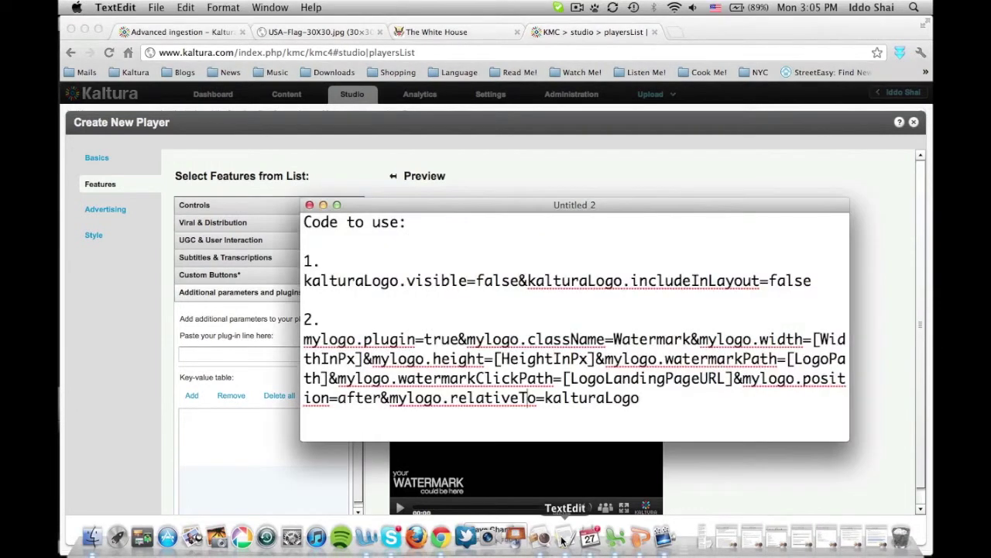
pyautogui.tripleClick(502, 288)
pyautogui.press('super+c')
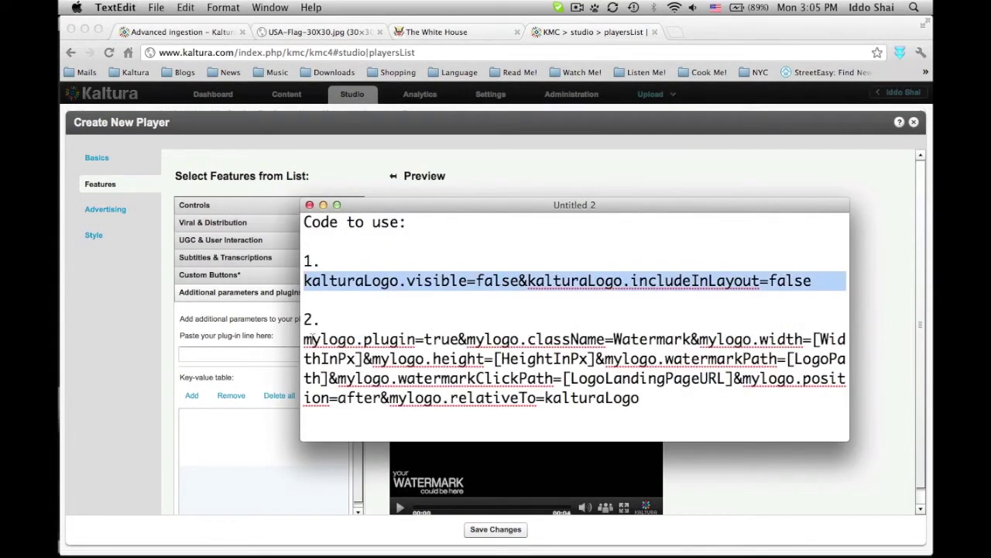
pyautogui.click(256, 353)
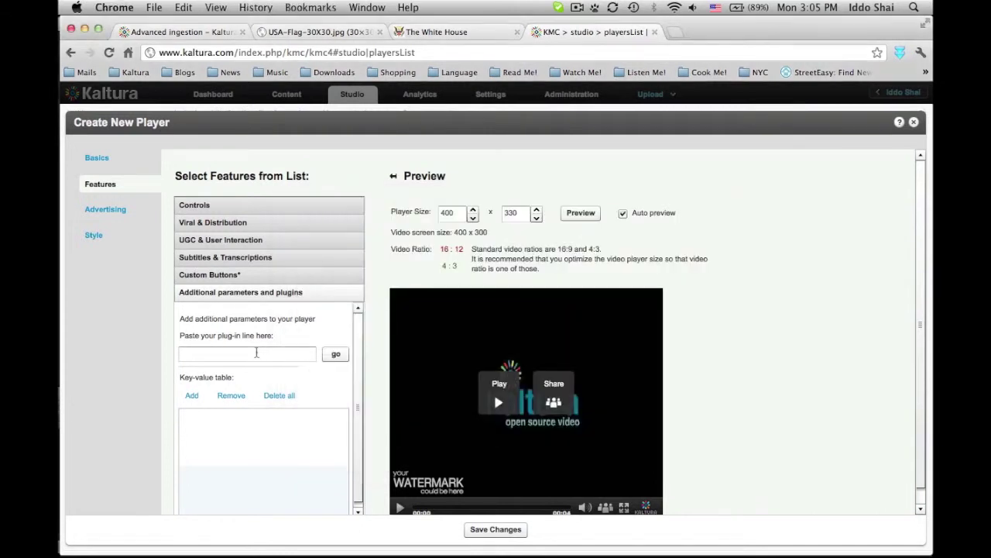
pyautogui.press('super+v')
pyautogui.click(336, 354)
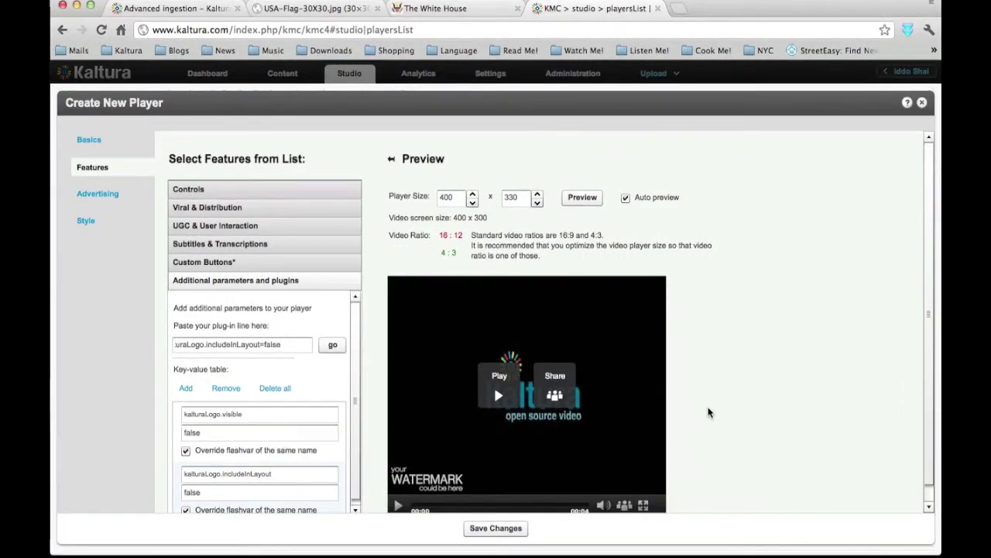
# - Copy the watermark code paragraph from TextEdit and apply it as mylogo key-value parameters
pyautogui.moveTo(488, 546)
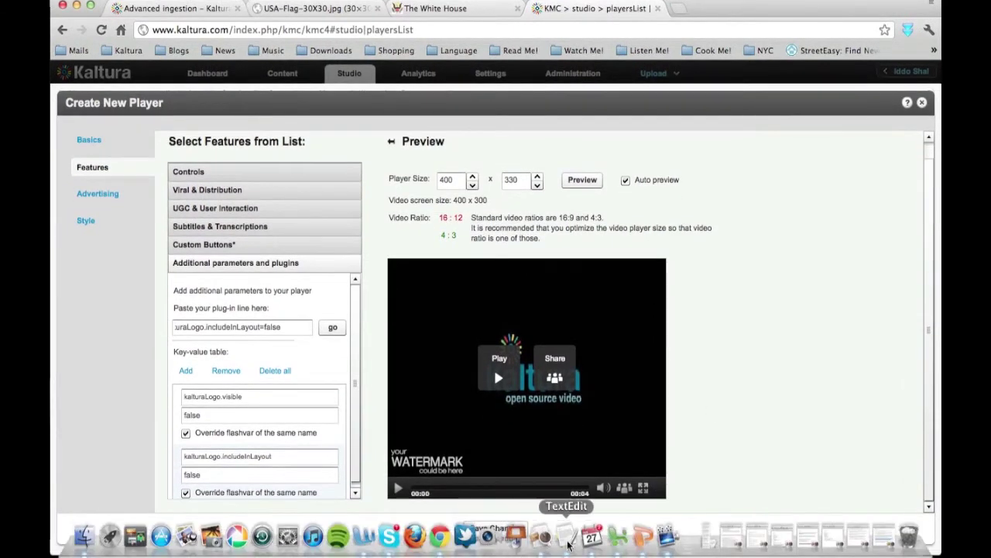
pyautogui.click(568, 542)
pyautogui.tripleClick(529, 370)
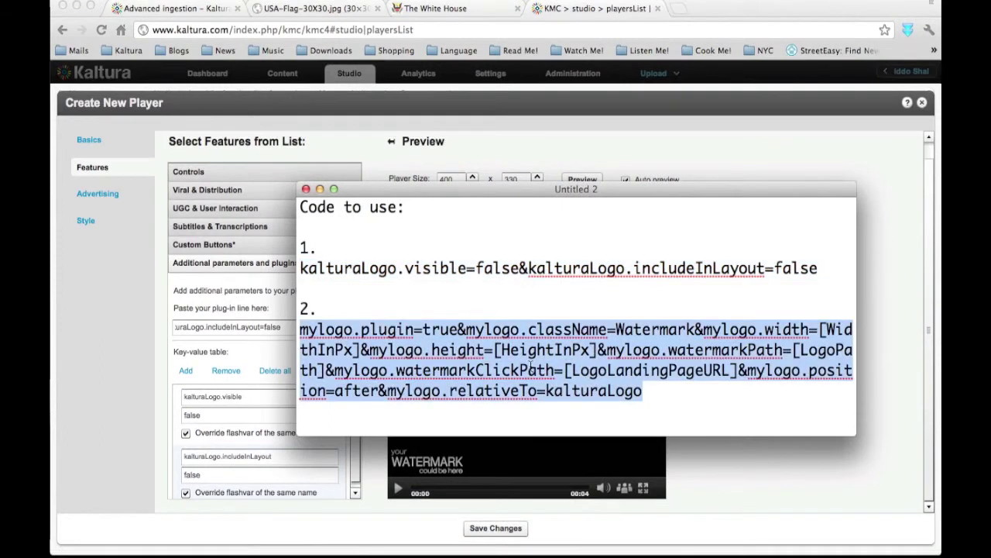
pyautogui.click(266, 361)
pyautogui.click(256, 327)
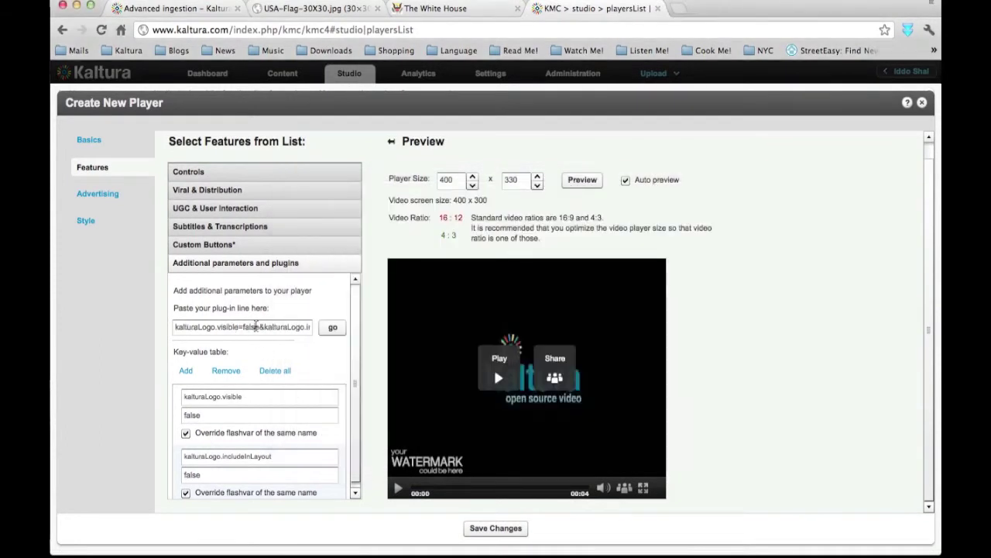
pyautogui.press('super+a')
pyautogui.press('super+v')
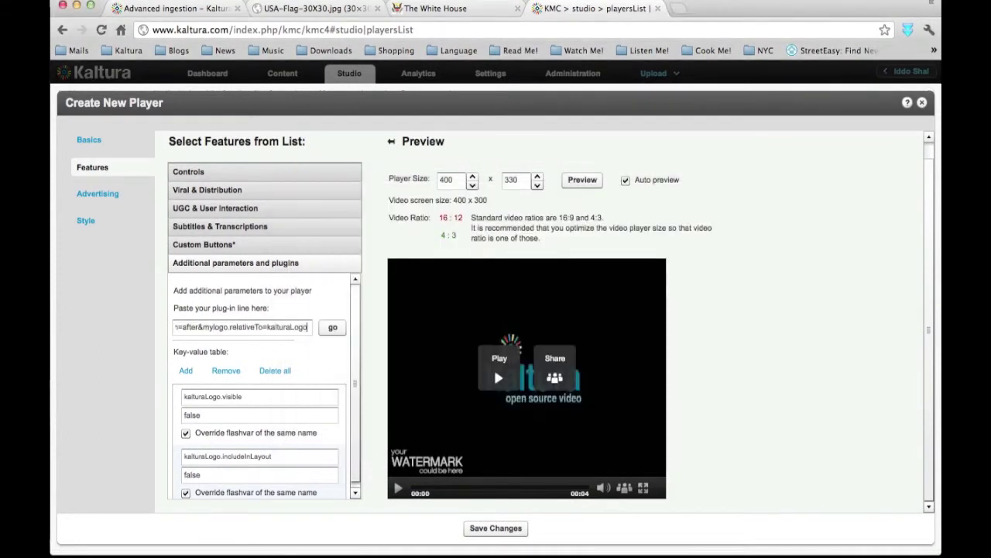
pyautogui.click(333, 329)
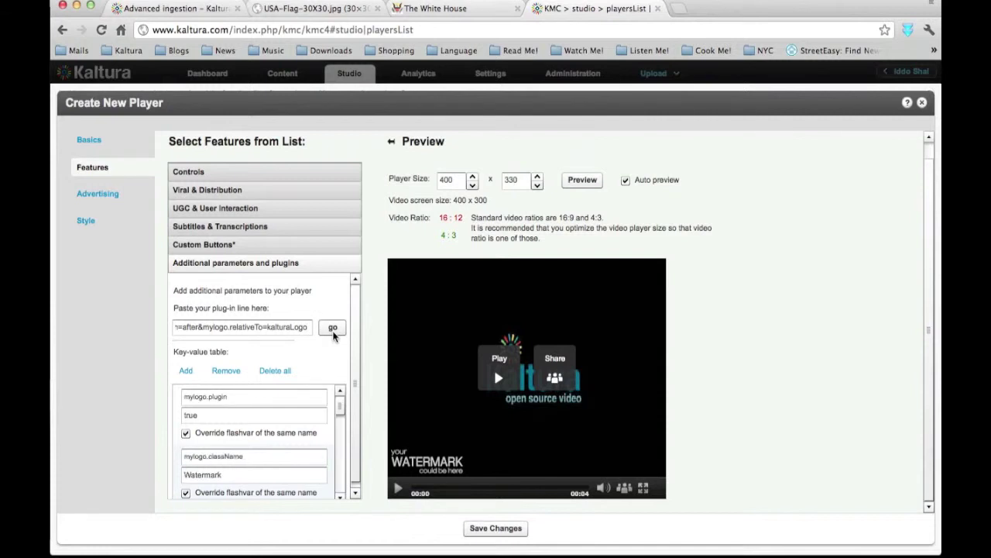
# - Set mylogo.width to 30 and mylogo.height to 30
pyautogui.click(341, 498)
pyautogui.click(341, 498)
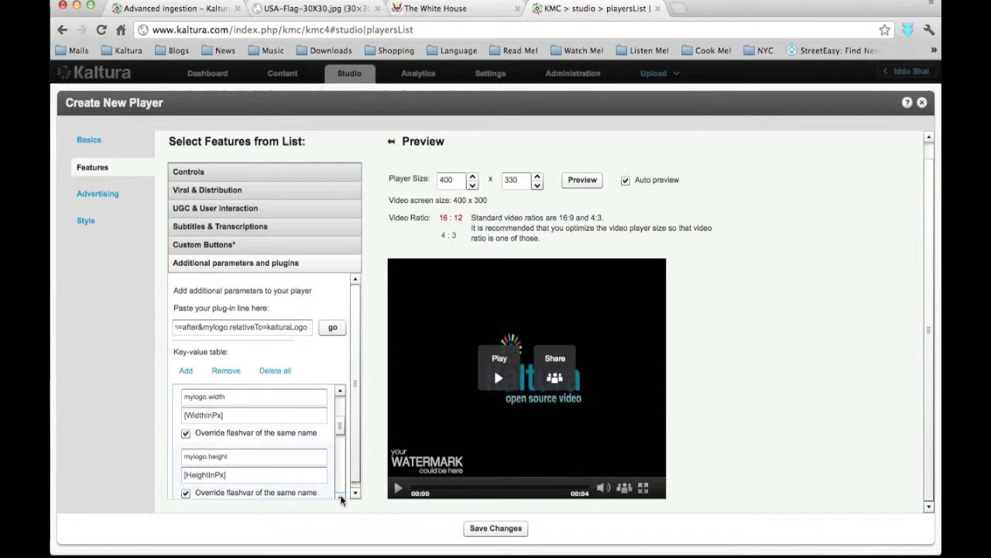
pyautogui.click(230, 414)
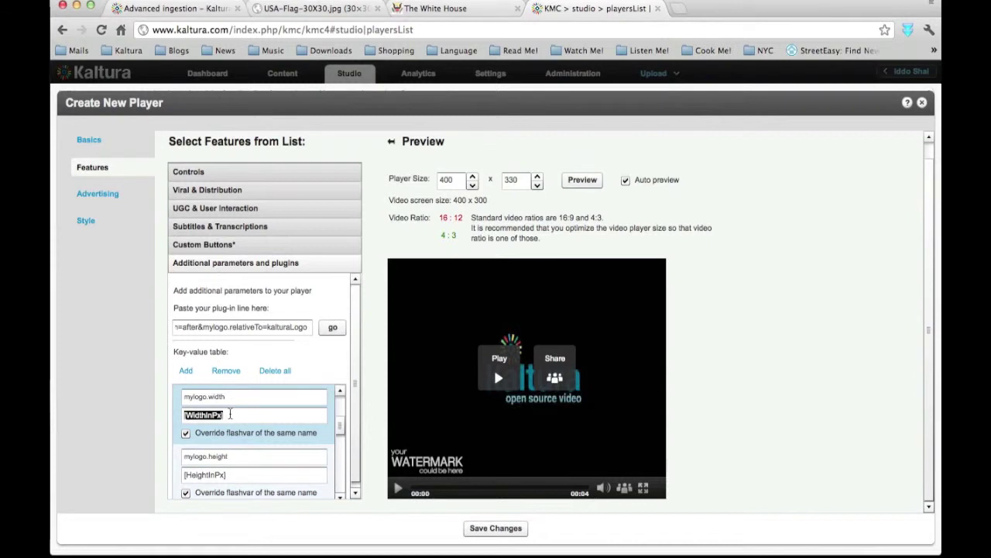
pyautogui.write('30')
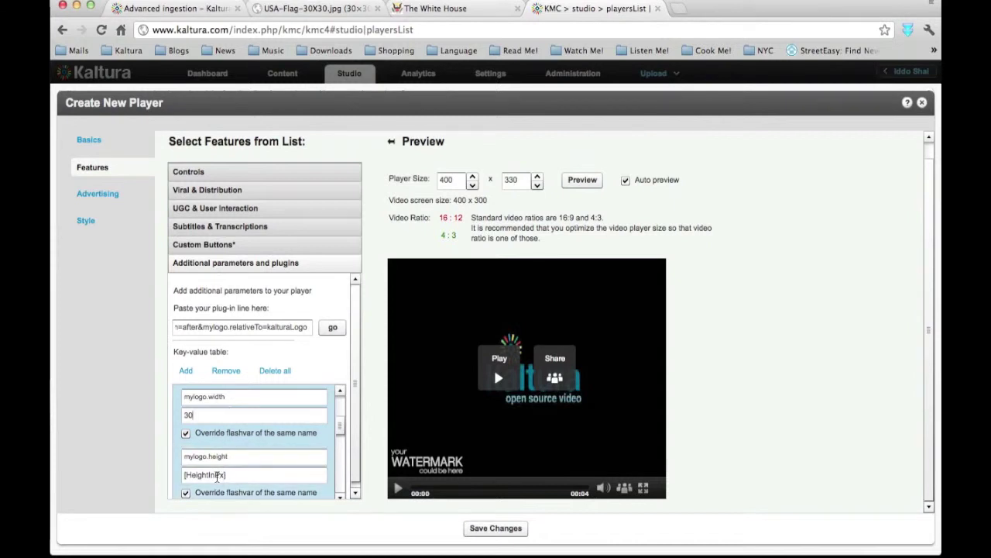
pyautogui.click(217, 476)
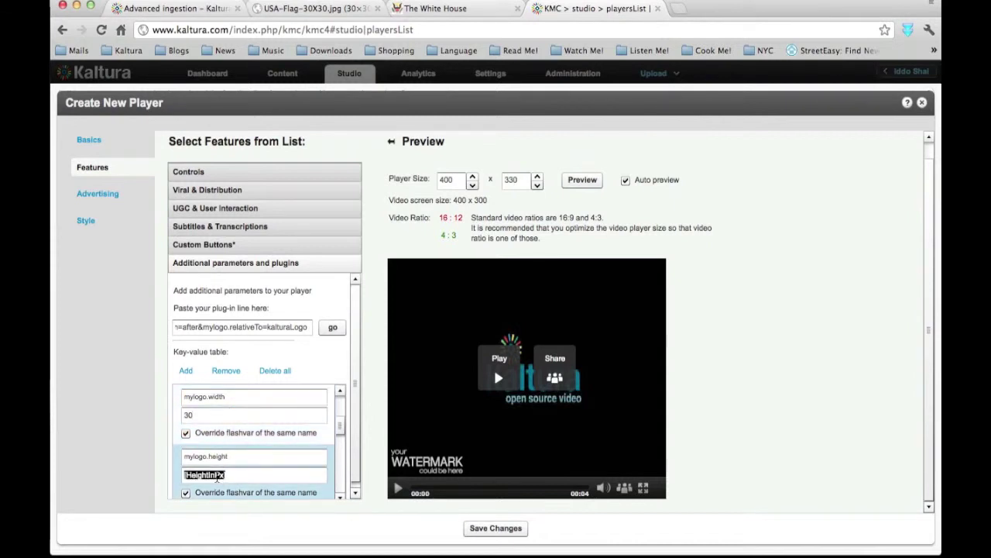
pyautogui.write('30')
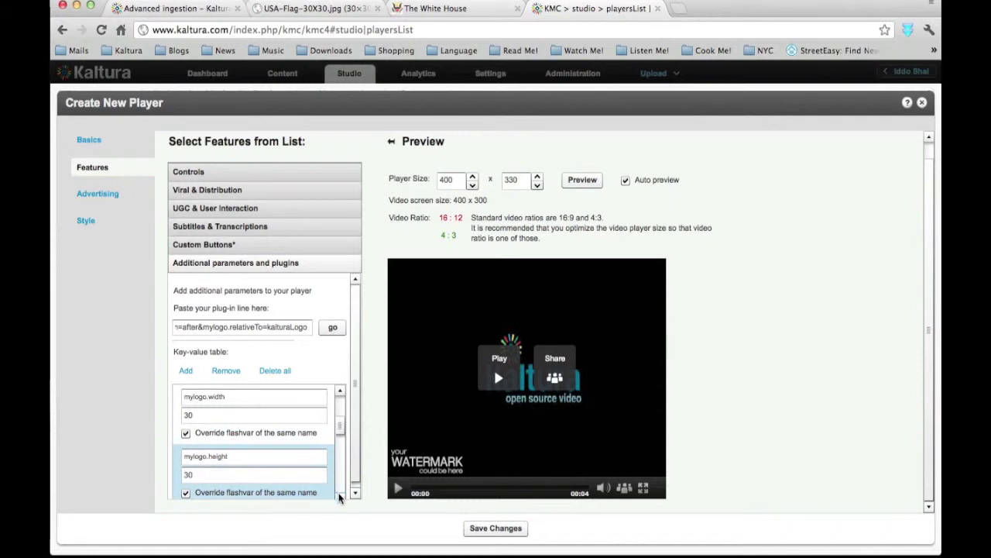
pyautogui.scroll(-2, 338, 497)
pyautogui.scroll(-2, 339, 497)
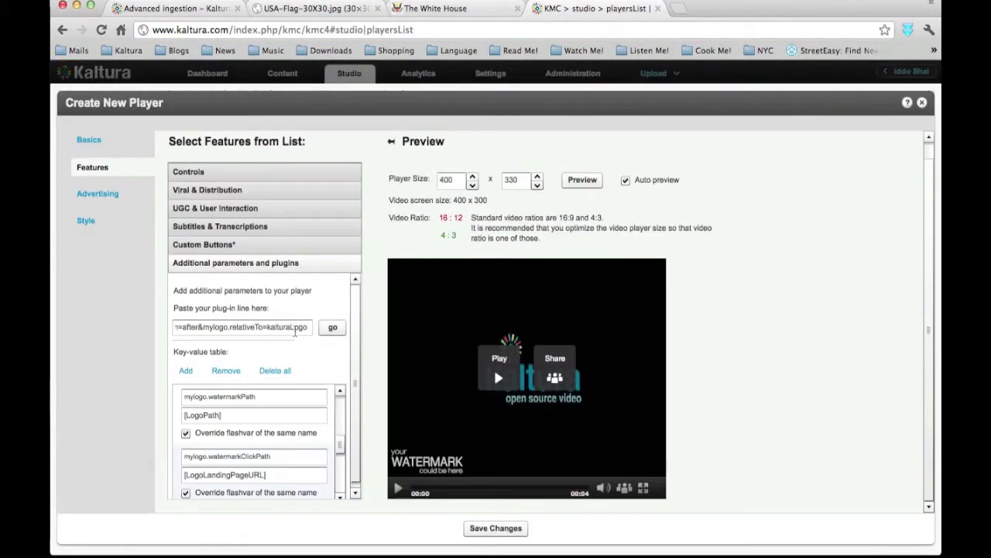
pyautogui.doubleClick(239, 416)
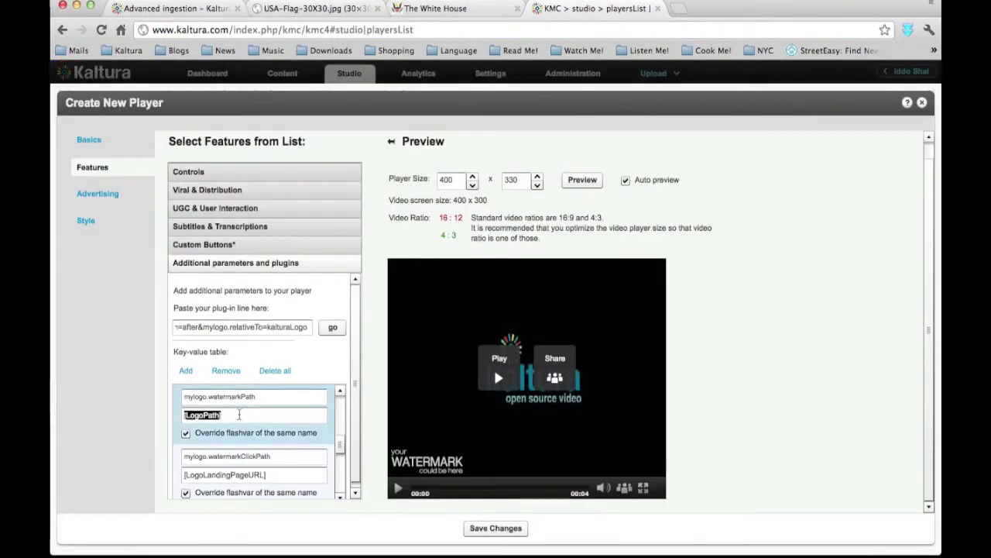
pyautogui.press('super+v')
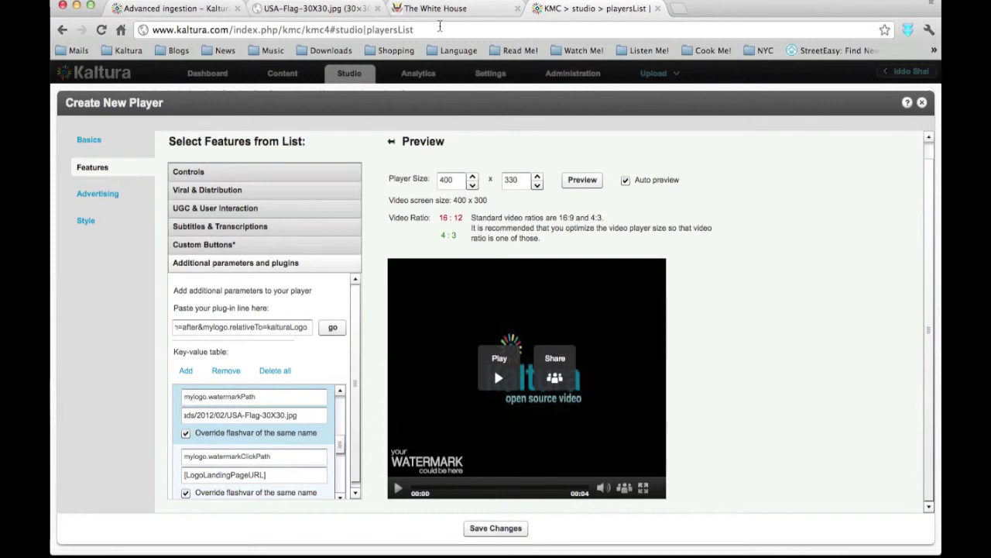
pyautogui.click(425, 11)
pyautogui.click(369, 31)
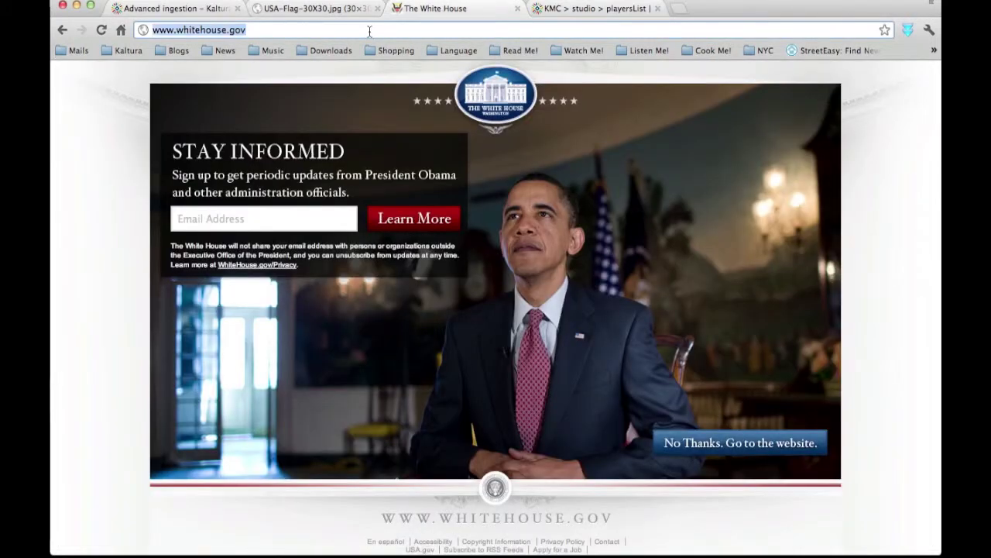
pyautogui.click(589, 9)
pyautogui.click(265, 475)
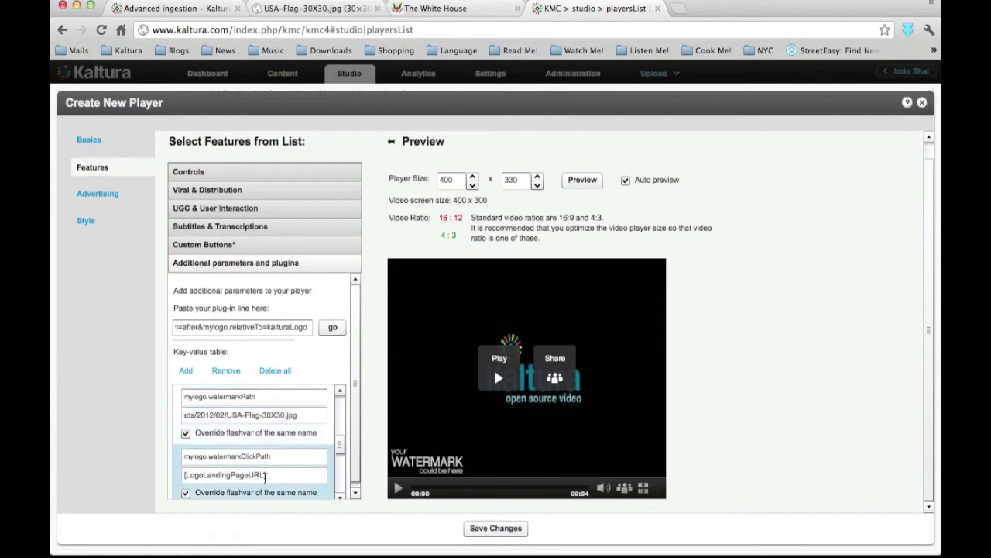
pyautogui.press('super+v')
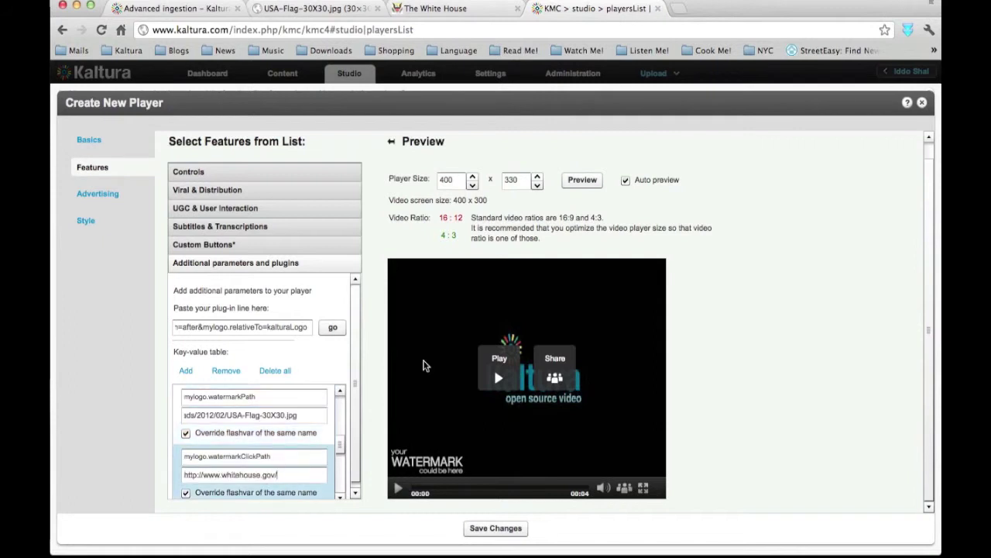
# - Refresh the preview, confirm the flag opens whitehouse.gov, then save the USA player and dismiss the confirmation
pyautogui.click(584, 181)
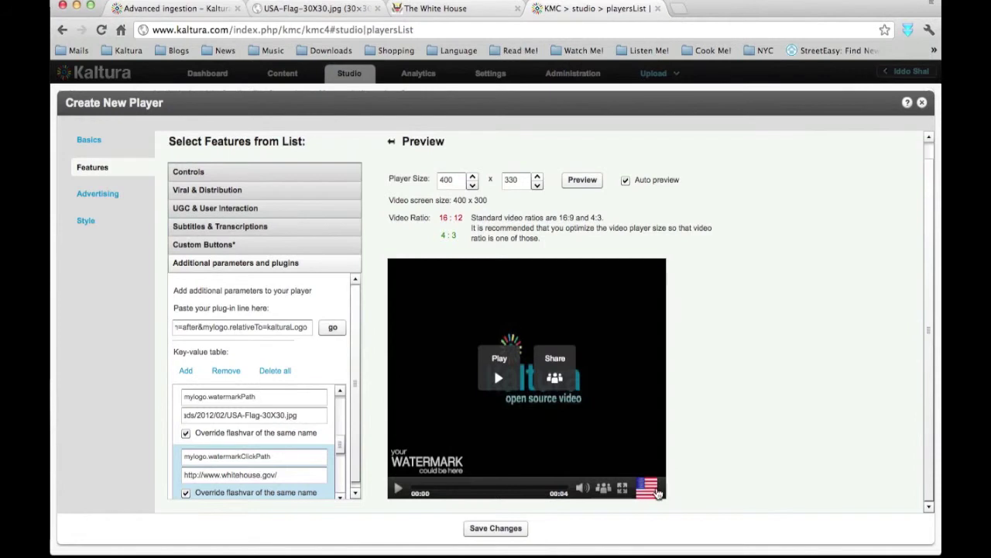
pyautogui.click(655, 492)
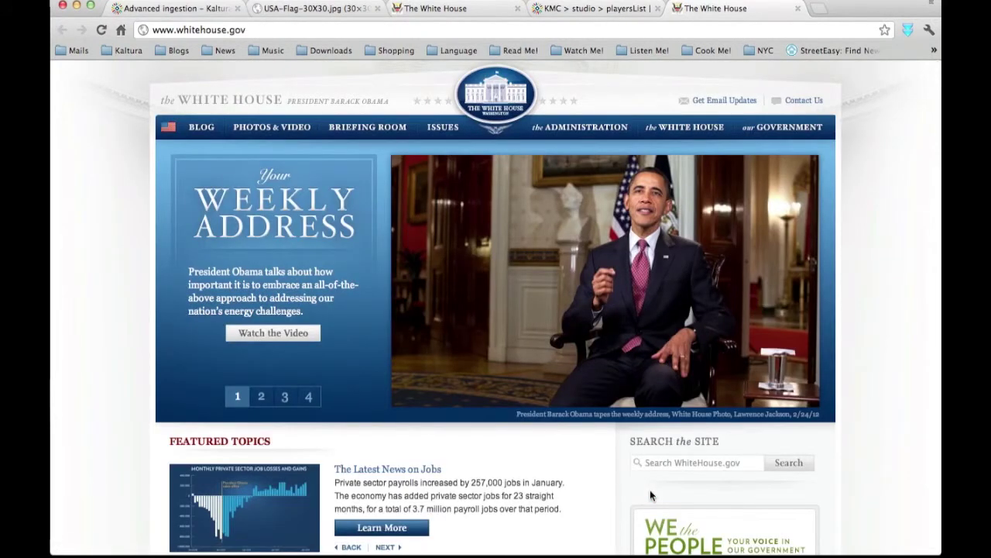
pyautogui.click(592, 8)
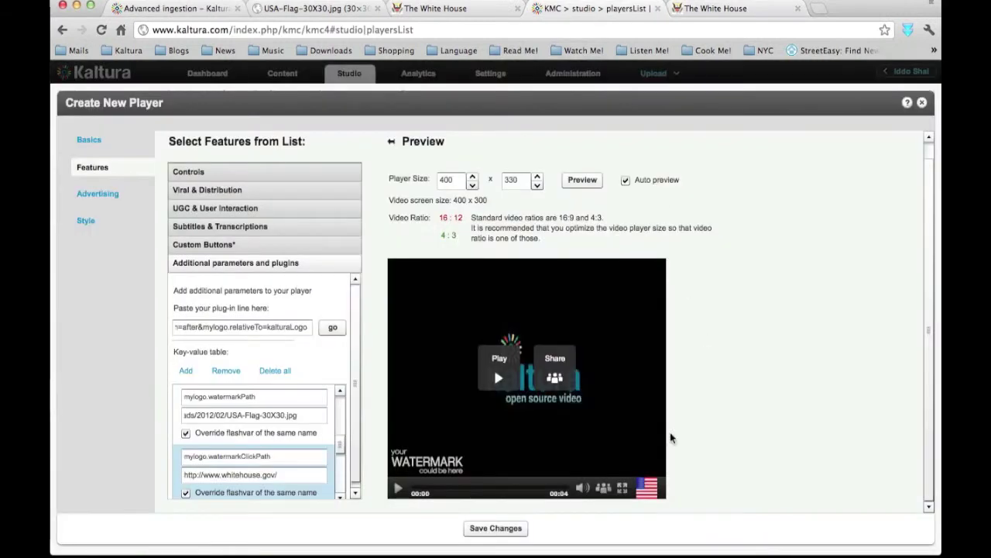
pyautogui.click(520, 527)
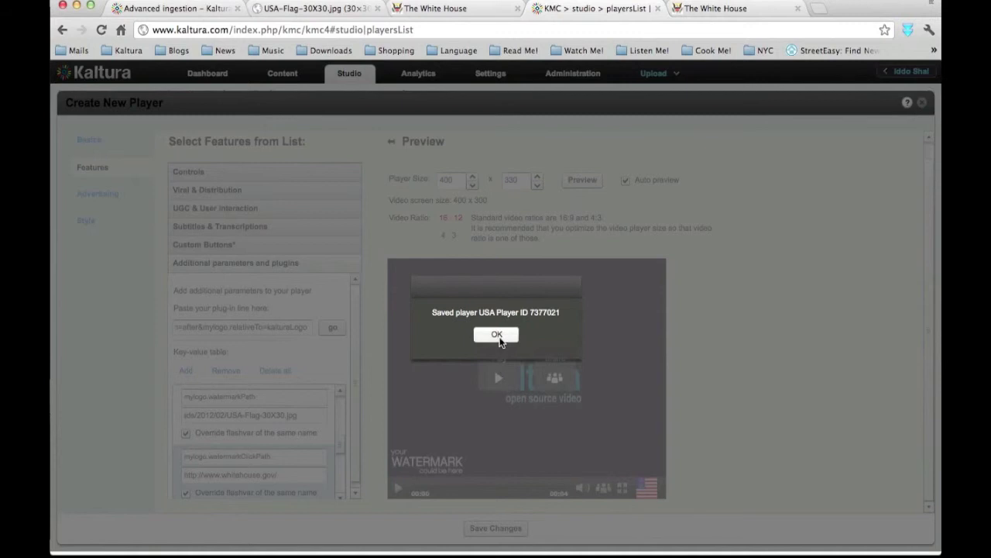
pyautogui.click(496, 335)
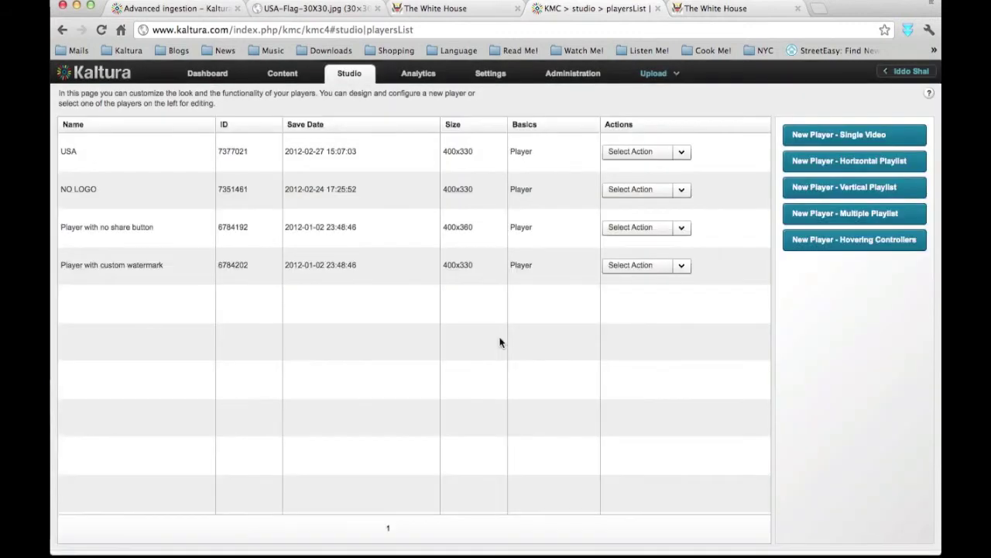
# - Open Preview & Embed for 'Own Stunts - Breathe Owl Breathe' and select the USA player
pyautogui.click(284, 75)
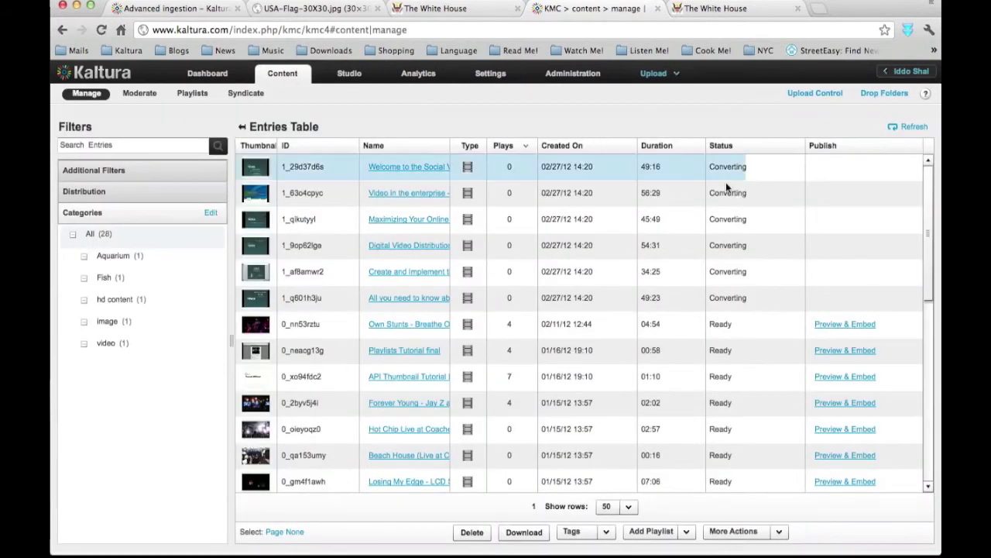
pyautogui.click(828, 325)
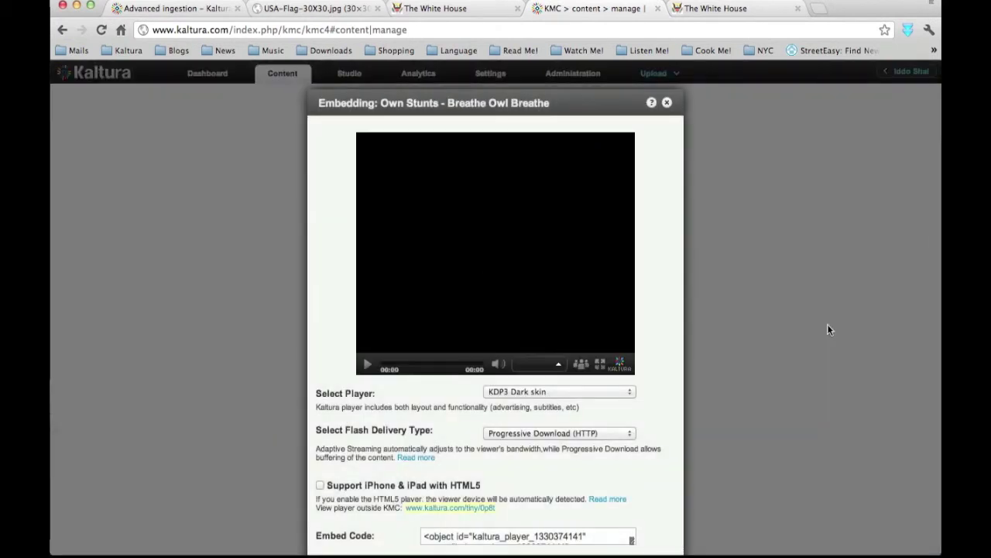
pyautogui.click(629, 392)
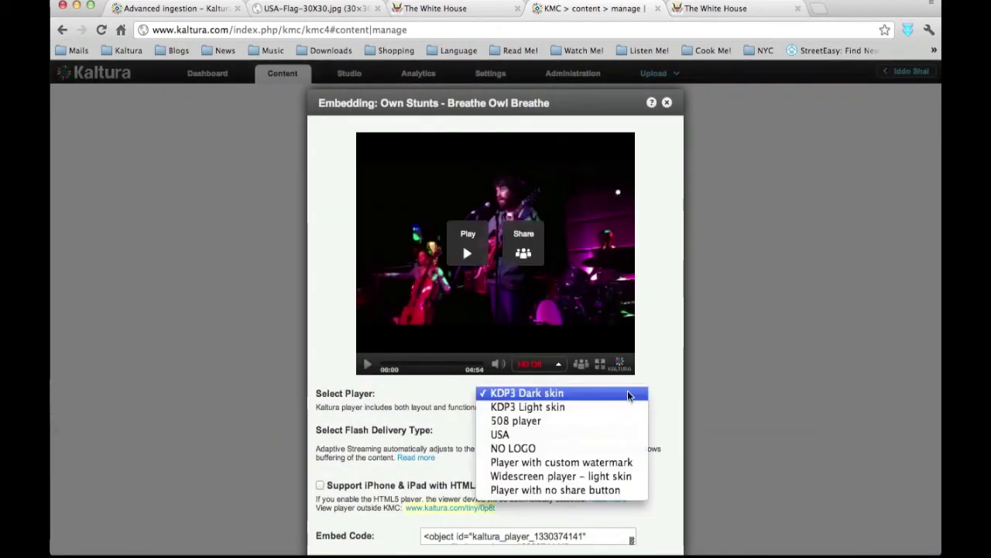
pyautogui.click(609, 435)
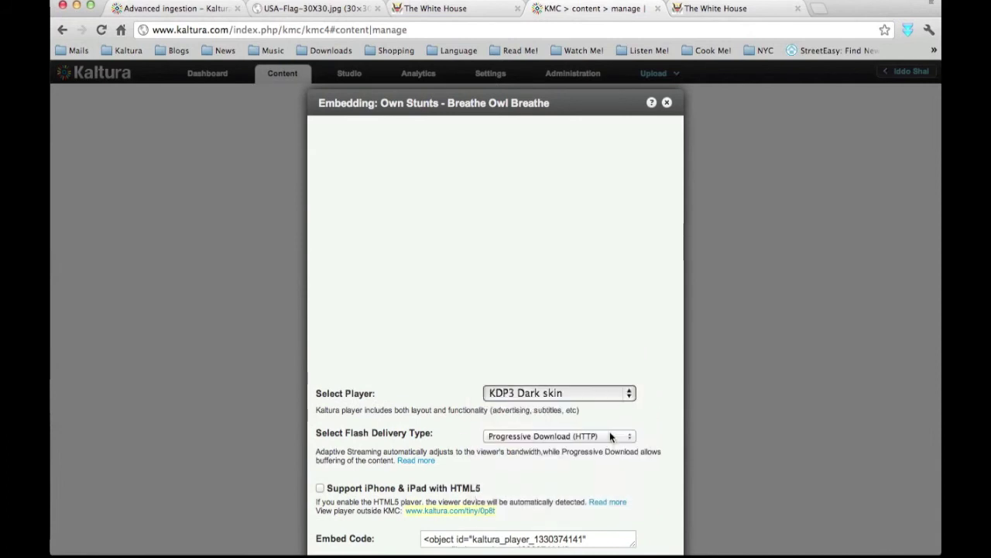